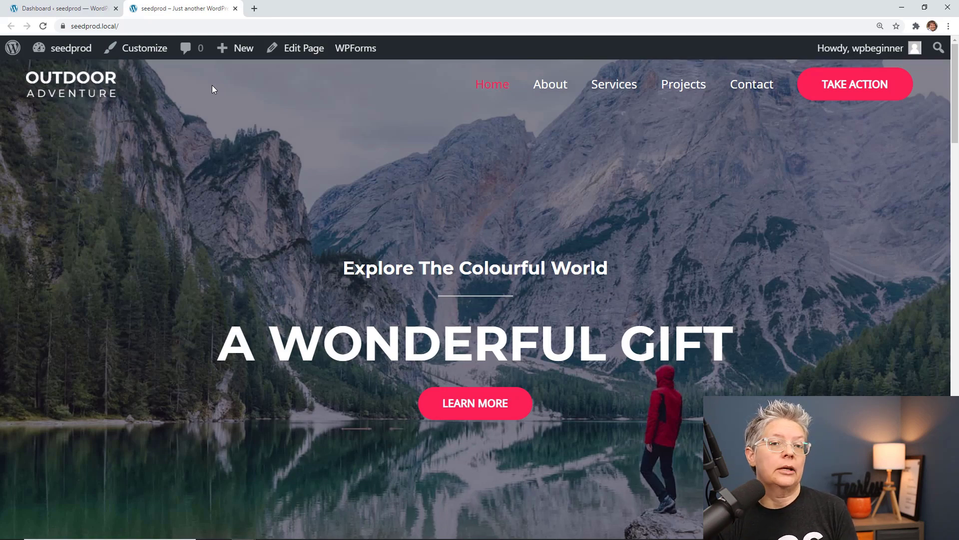
Open the monsterinsights user's profile for editing from the list of all users.
{"action": "mouse_move", "coordinate": [248, 55]}
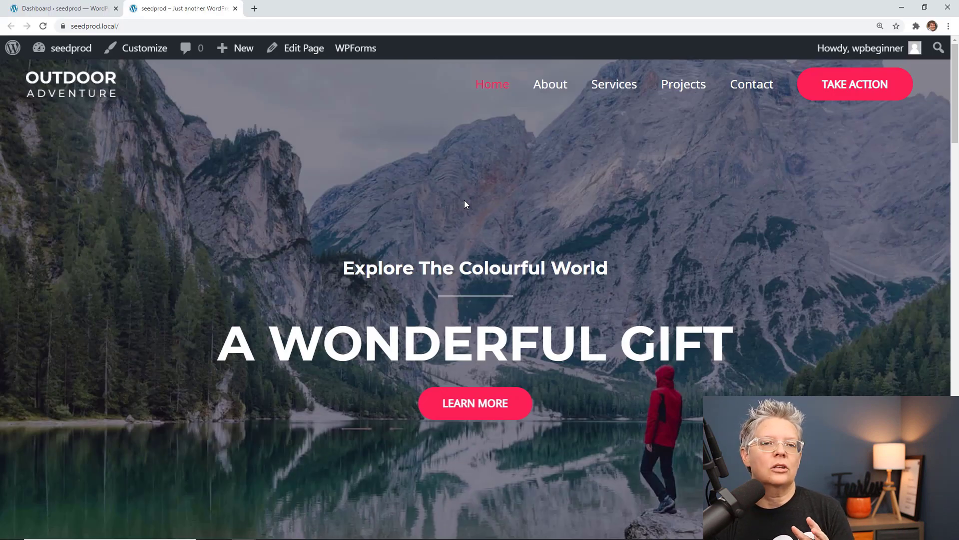
{"action": "left_click", "coordinate": [85, 11]}
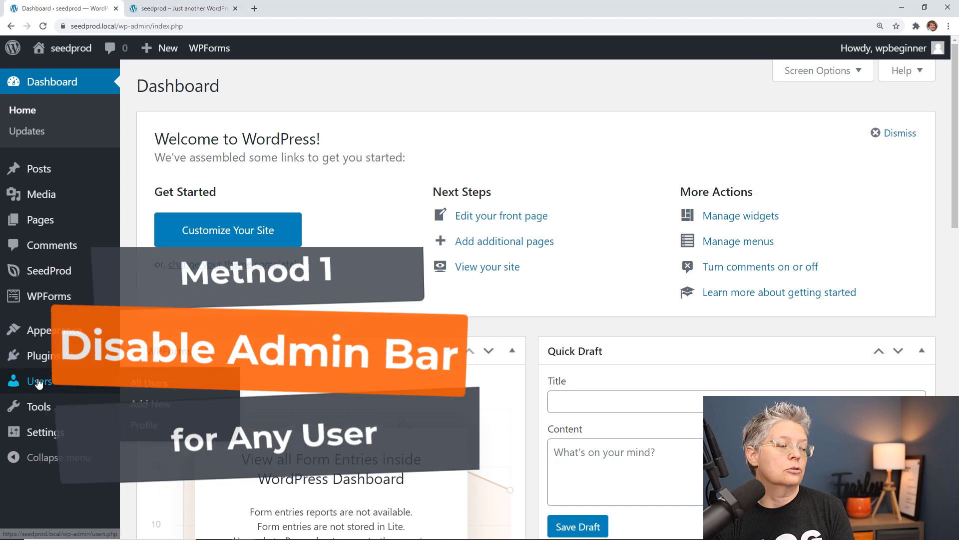
{"action": "mouse_move", "coordinate": [39, 383]}
{"action": "left_click", "coordinate": [140, 383]}
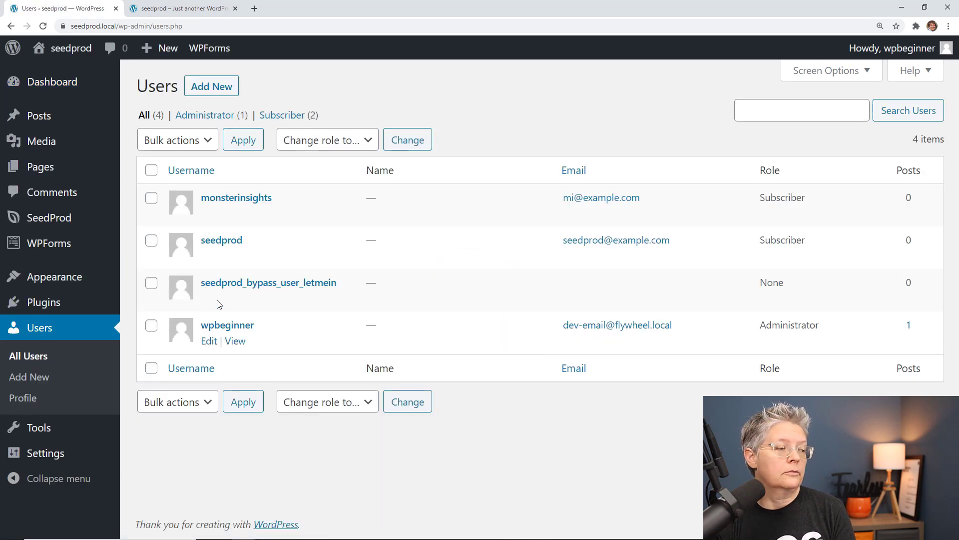
{"action": "left_click", "coordinate": [210, 215]}
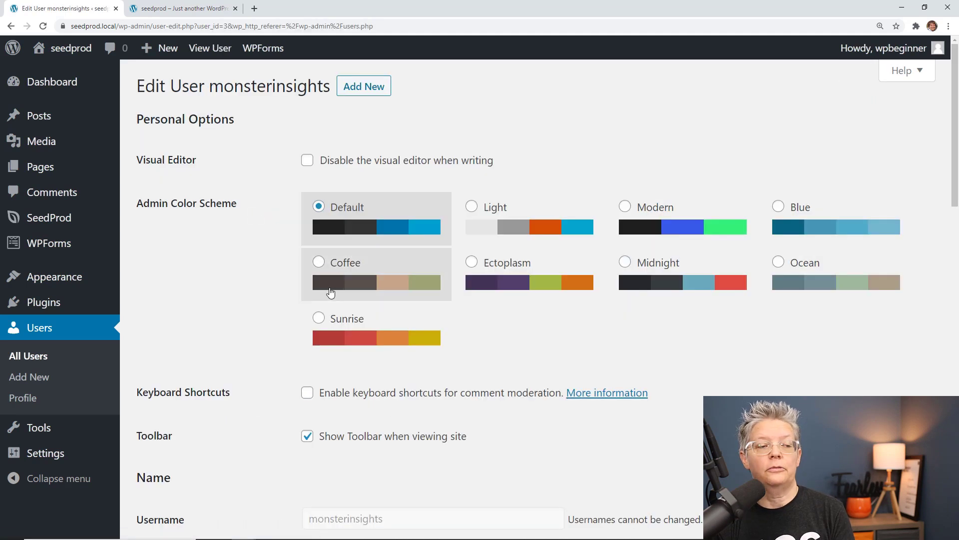
Turn off "Show Toolbar when viewing site" for the monsterinsights user and update the user.
{"action": "scroll", "coordinate": [277, 307], "scroll_direction": "down", "scroll_amount": 3}
{"action": "scroll", "coordinate": [272, 315], "scroll_direction": "down", "scroll_amount": 1}
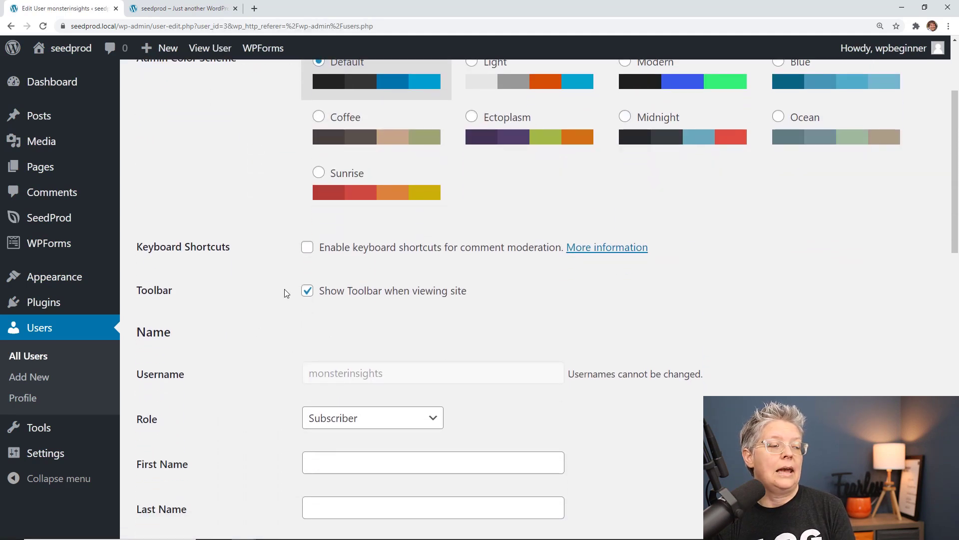
{"action": "left_click", "coordinate": [306, 291]}
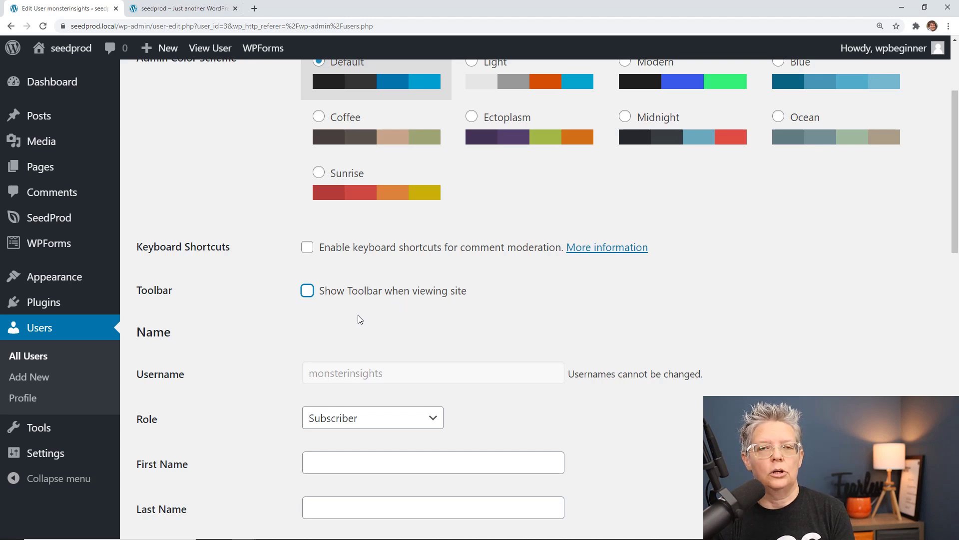
{"action": "scroll", "coordinate": [300, 330], "scroll_direction": "down", "scroll_amount": 15}
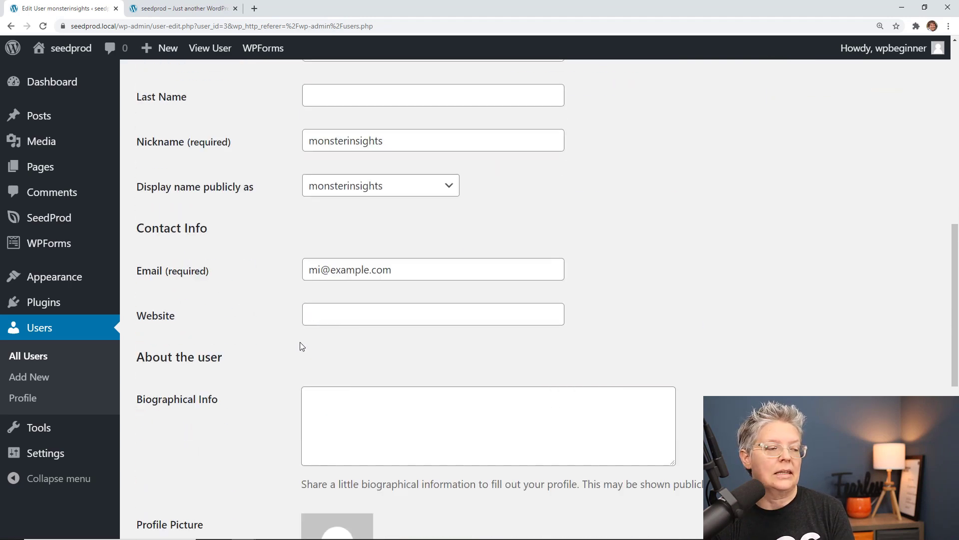
{"action": "left_click", "coordinate": [190, 465]}
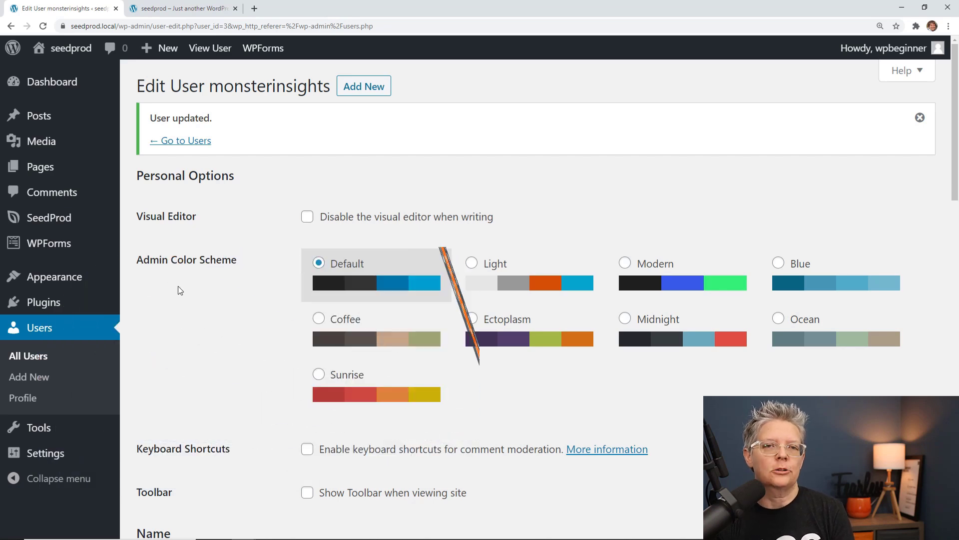
Find, install and activate the plugin "Hide Admin Bar Based on User Roles".
{"action": "mouse_move", "coordinate": [60, 307]}
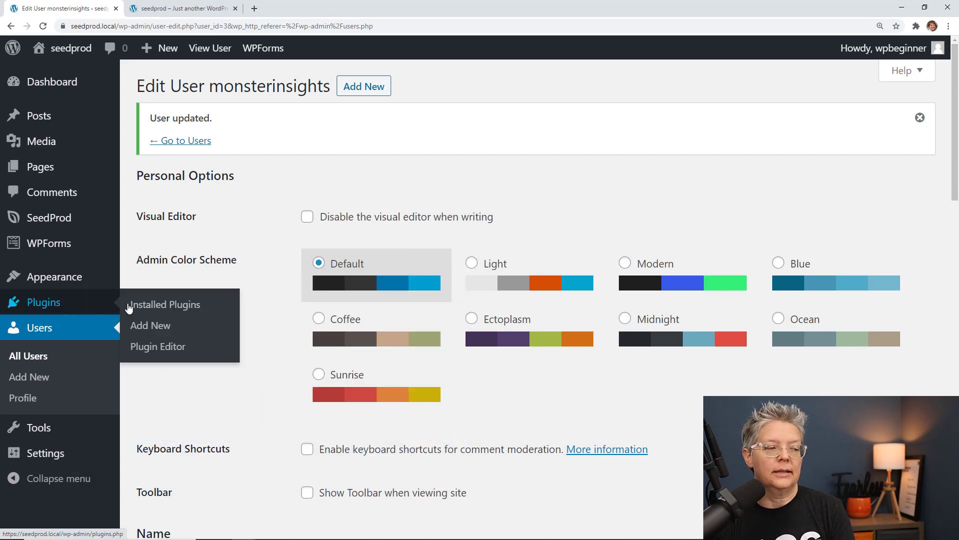
{"action": "left_click", "coordinate": [155, 325]}
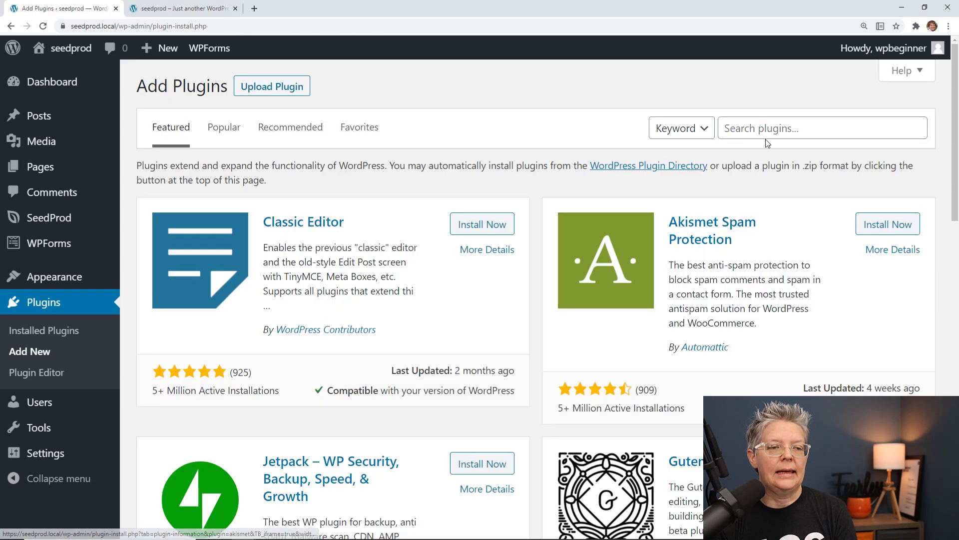
{"action": "left_click", "coordinate": [770, 128]}
{"action": "type", "text": "Hide Admin Bar Based on User Roles"}
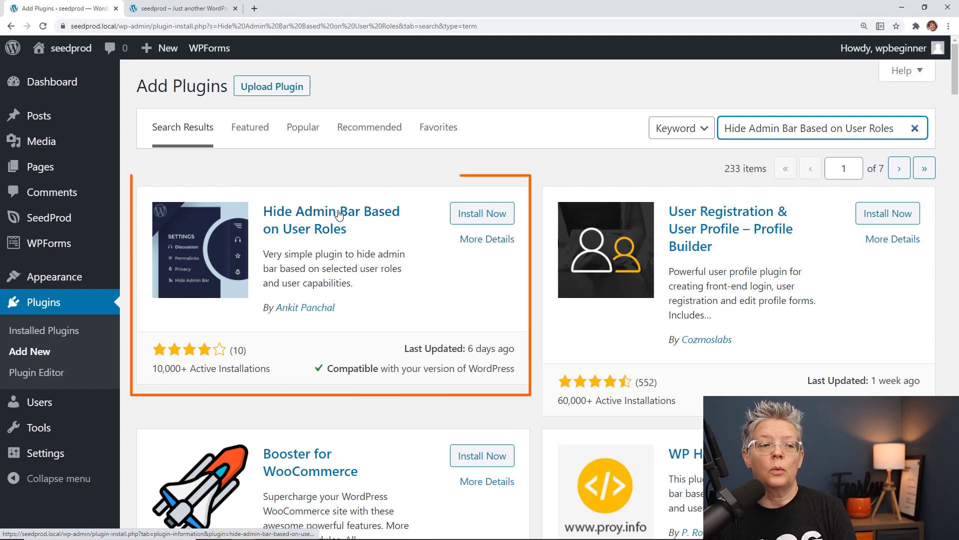
{"action": "left_click", "coordinate": [470, 214]}
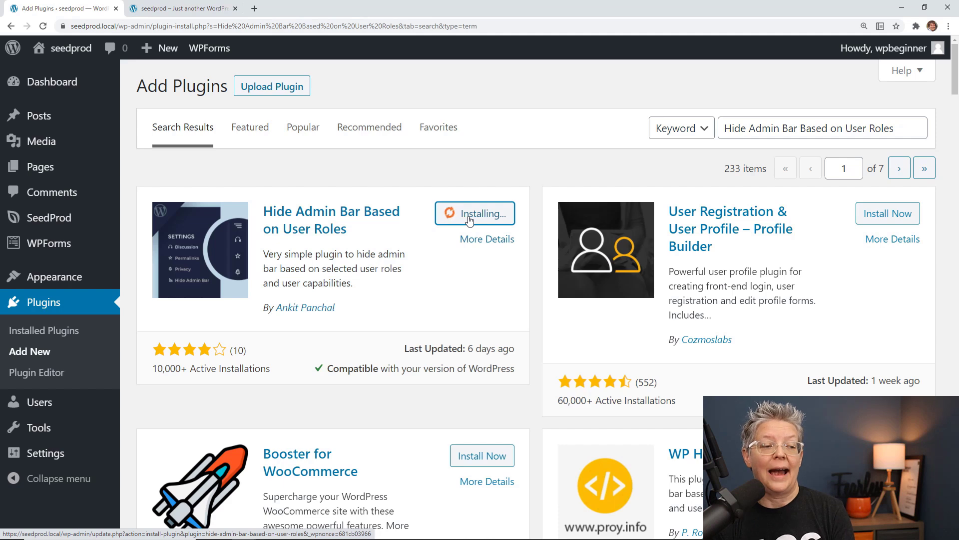
{"action": "left_click", "coordinate": [475, 218]}
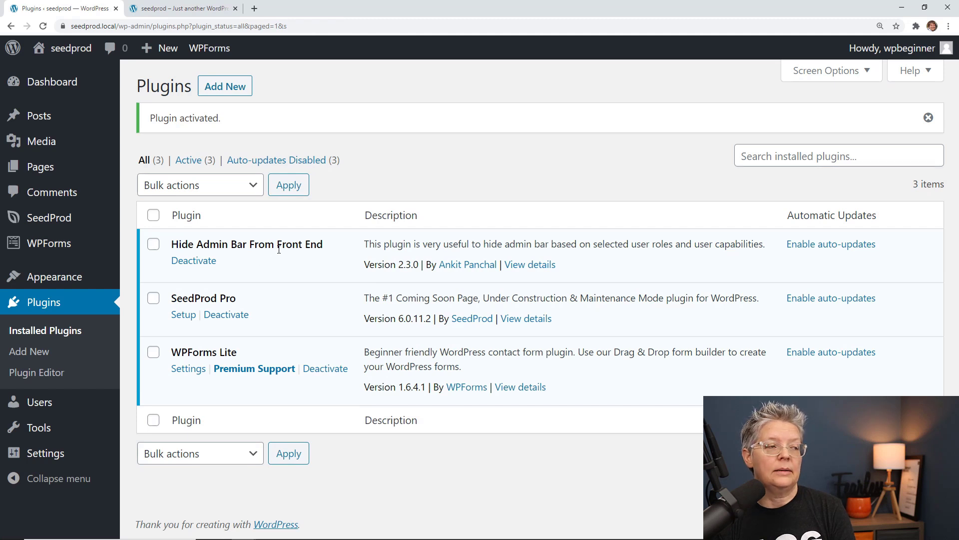
Hide the admin bar for the Editor, Author, Contributor and Subscriber roles in the plugin's settings and save the changes.
{"action": "mouse_move", "coordinate": [47, 454]}
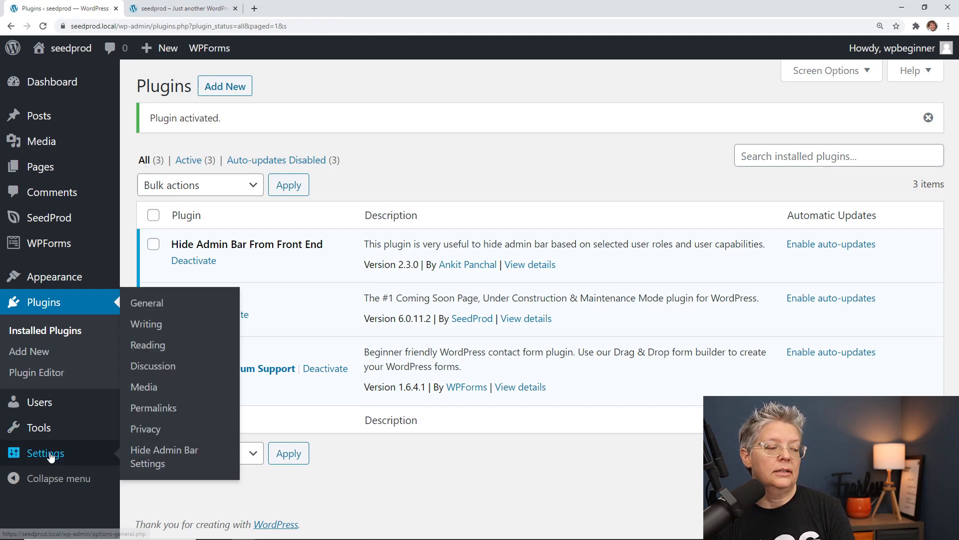
{"action": "left_click", "coordinate": [149, 456]}
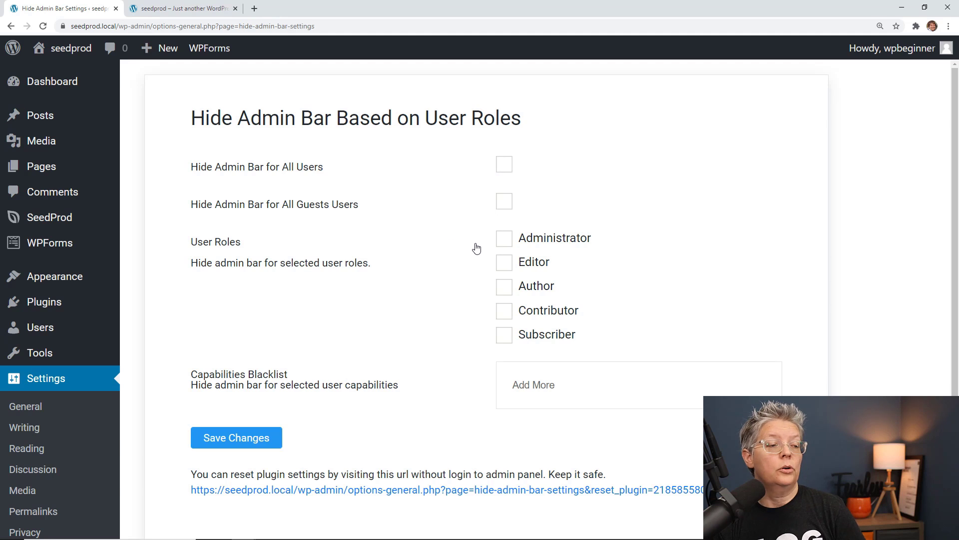
{"action": "left_click", "coordinate": [504, 263]}
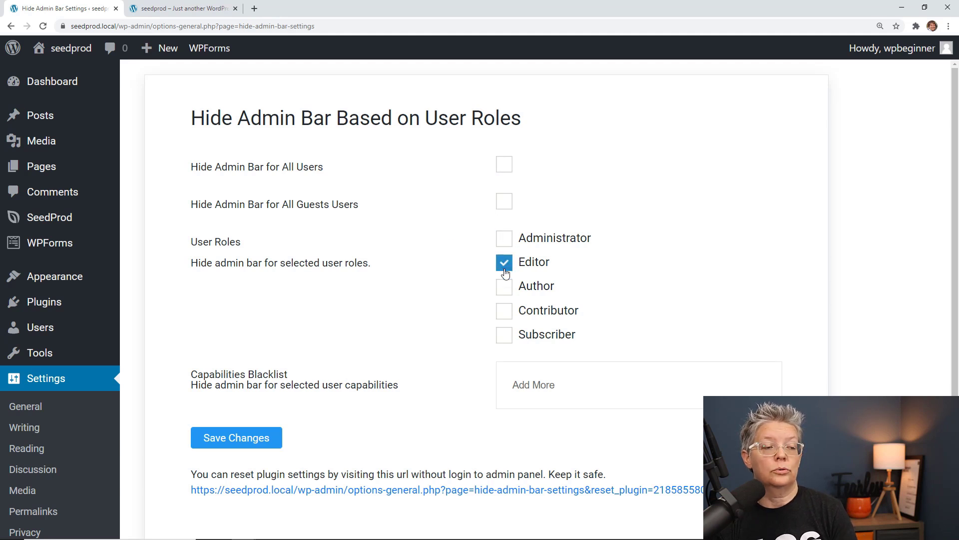
{"action": "left_click", "coordinate": [504, 286]}
{"action": "left_click", "coordinate": [505, 311]}
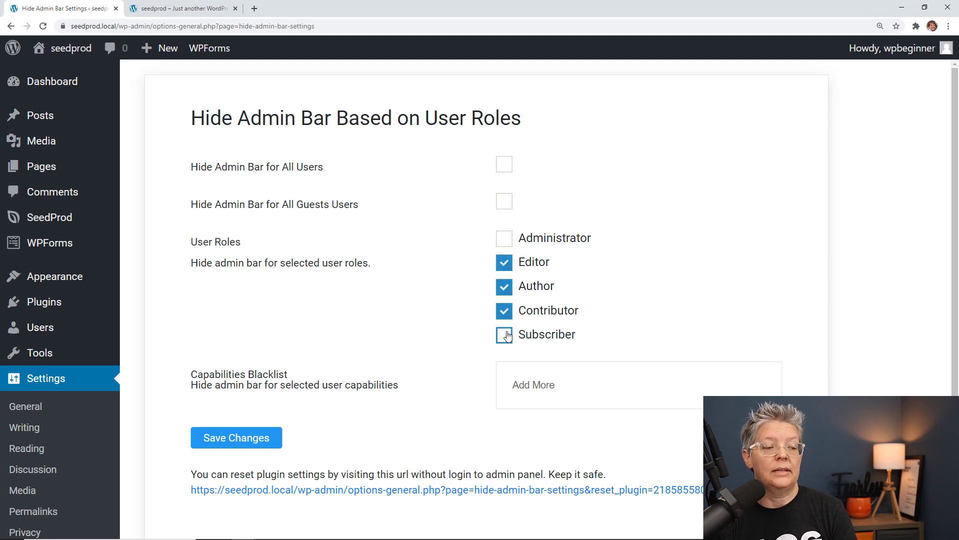
{"action": "left_click", "coordinate": [505, 334]}
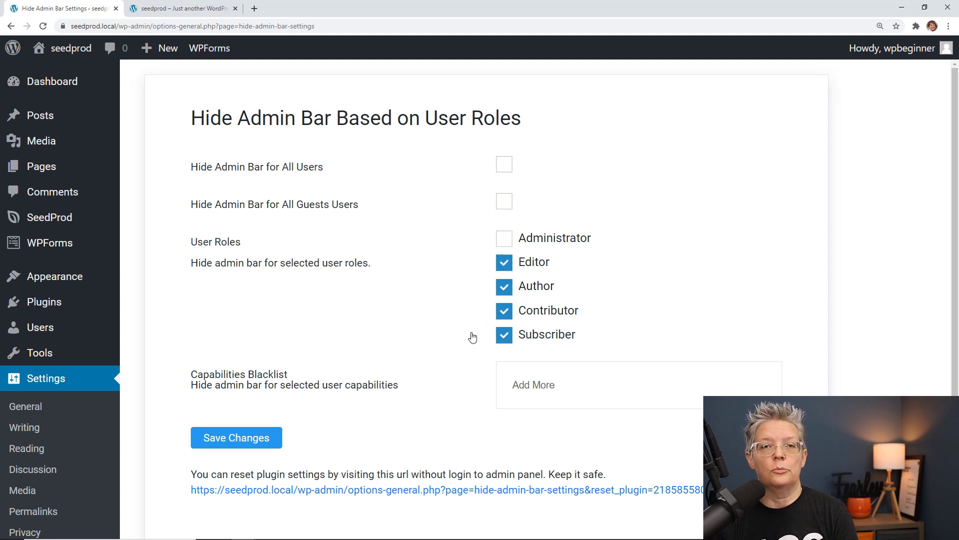
{"action": "left_click", "coordinate": [245, 438]}
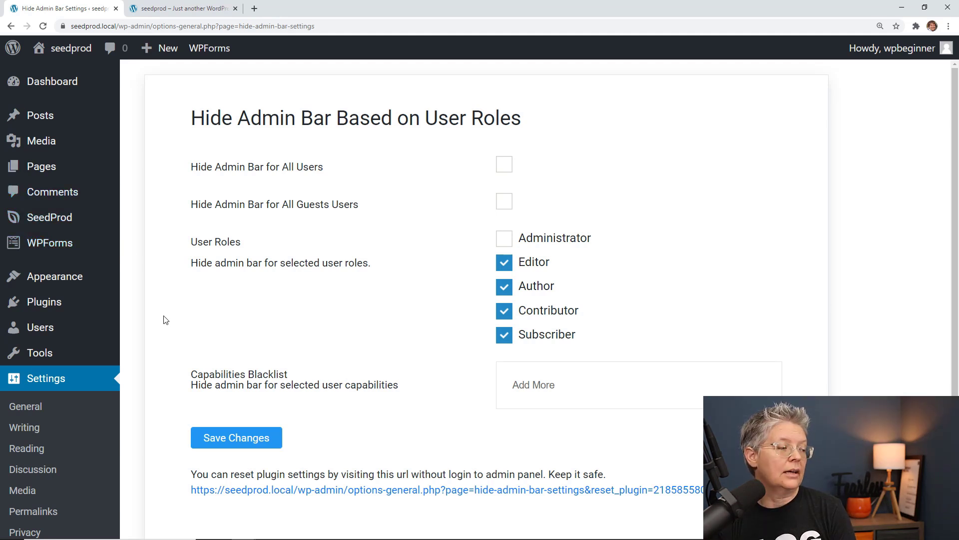
Open the Astra theme's functions.php file in the Theme Editor.
{"action": "mouse_move", "coordinate": [70, 279]}
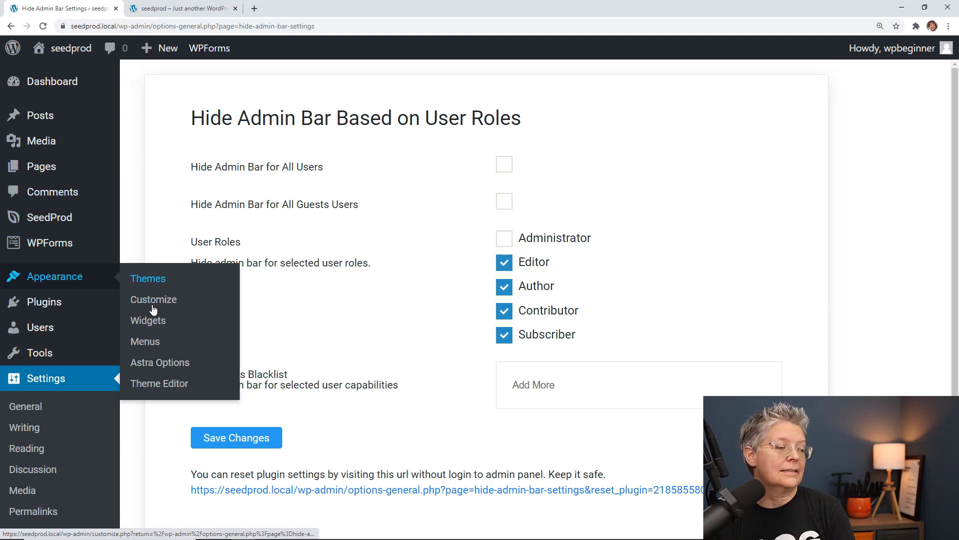
{"action": "left_click", "coordinate": [153, 385]}
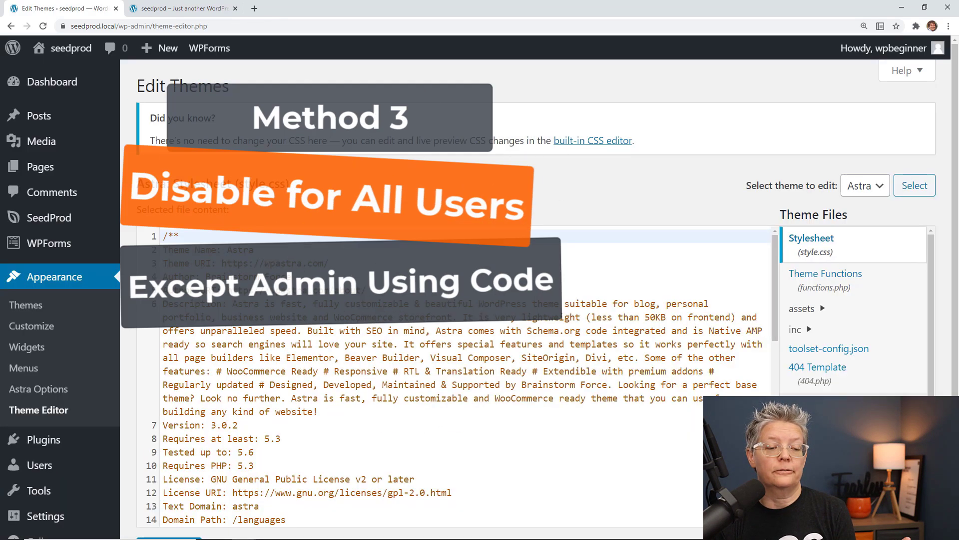
{"action": "scroll", "coordinate": [819, 400], "scroll_direction": "down", "scroll_amount": 4}
{"action": "scroll", "coordinate": [820, 405], "scroll_direction": "down", "scroll_amount": 1}
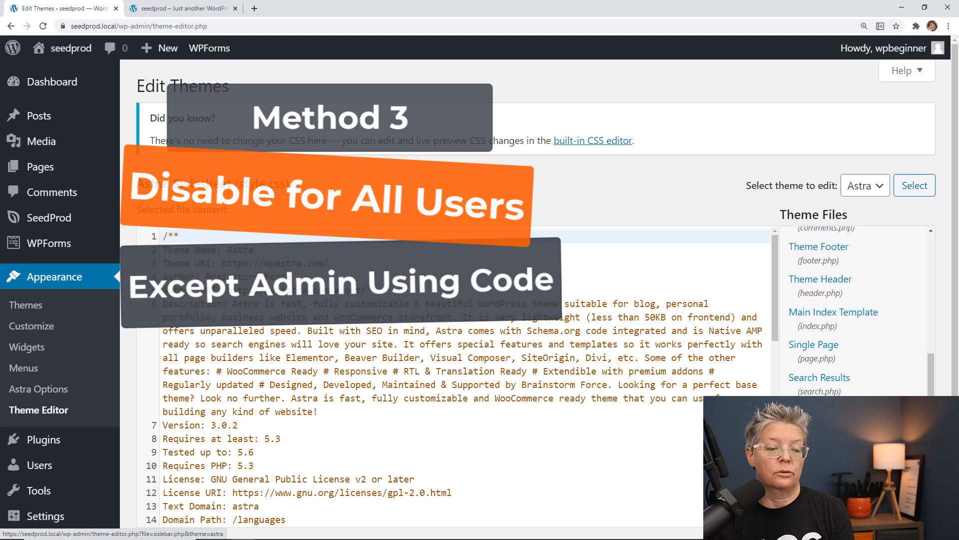
{"action": "scroll", "coordinate": [819, 310], "scroll_direction": "up", "scroll_amount": 1}
{"action": "scroll", "coordinate": [820, 310], "scroll_direction": "down", "scroll_amount": 1}
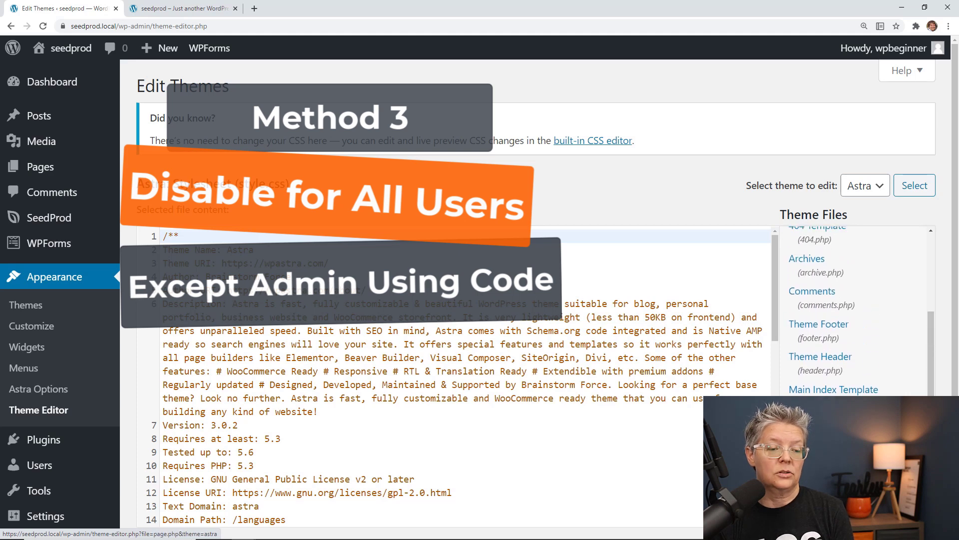
{"action": "scroll", "coordinate": [819, 310], "scroll_direction": "up", "scroll_amount": 6}
{"action": "left_click", "coordinate": [810, 278]}
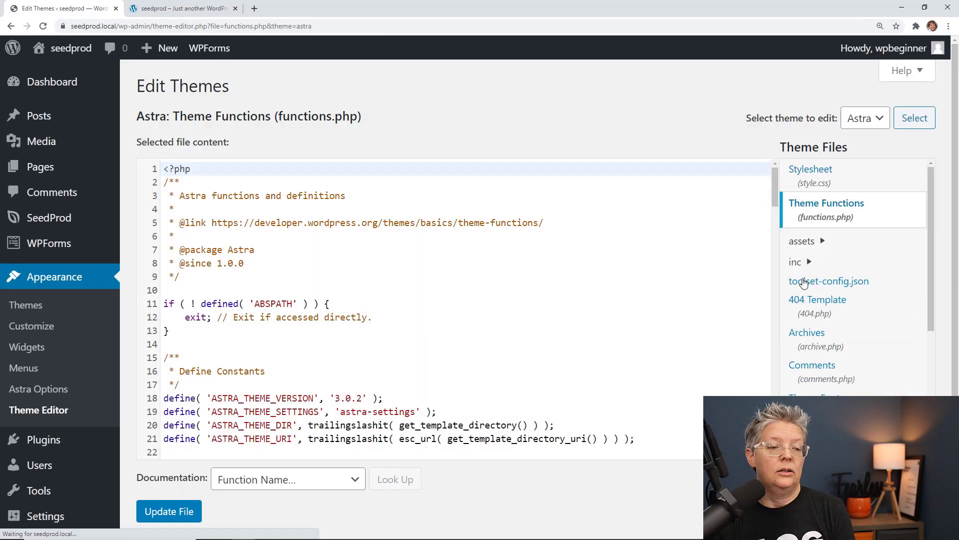
Append a remove_admin_bar function hooked to after_setup_theme that hides the admin bar for non-administrators, and update the file.
{"action": "left_click_drag", "start_coordinate": [774, 199], "coordinate": [767, 449]}
{"action": "left_click", "coordinate": [620, 437]}
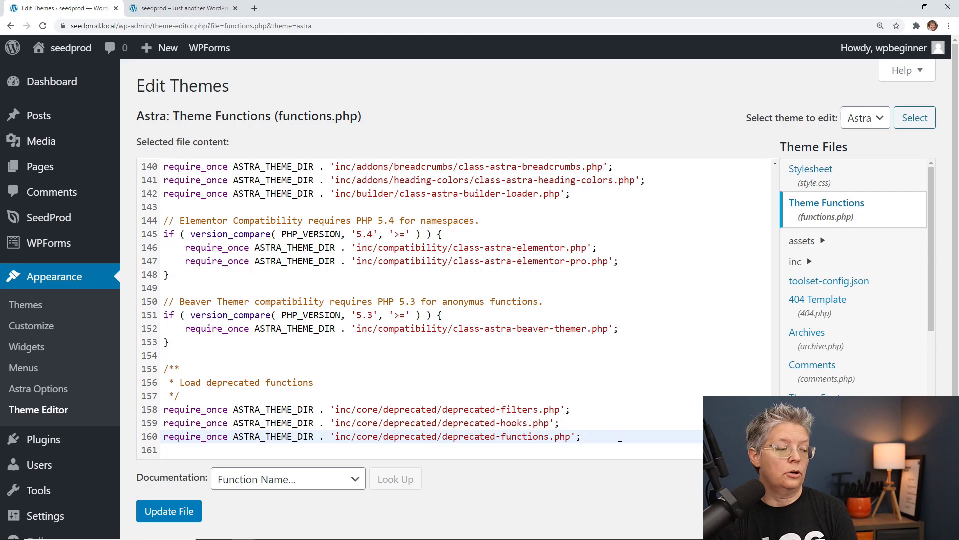
{"action": "key", "text": "Return"}
{"action": "key", "text": "Return"}
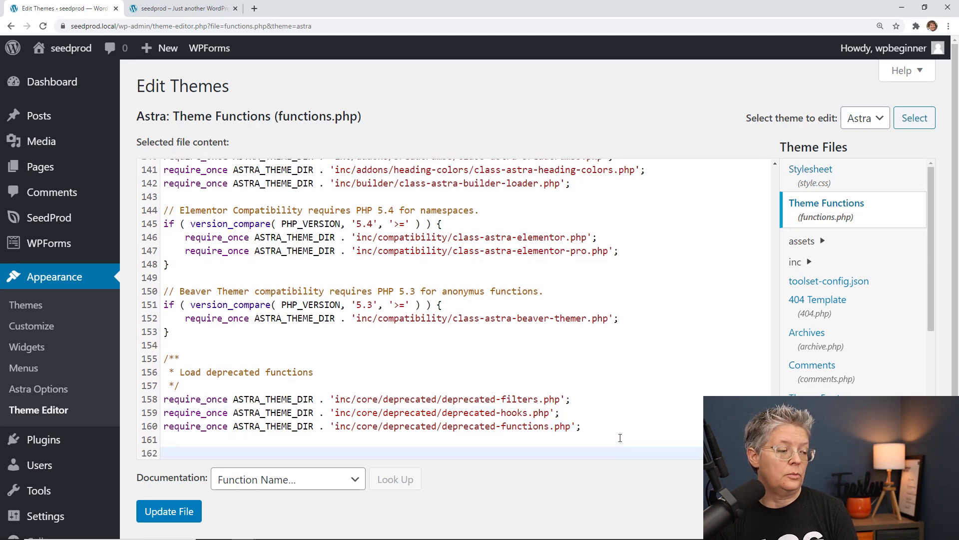
{"action": "type", "text": "add_action('after_setup_theme', 'remove_admin_bar'); function remove_admin_bar() { if (!current_user_can('administrator') && !is_admin()) {   show_admin_bar(false); } }"}
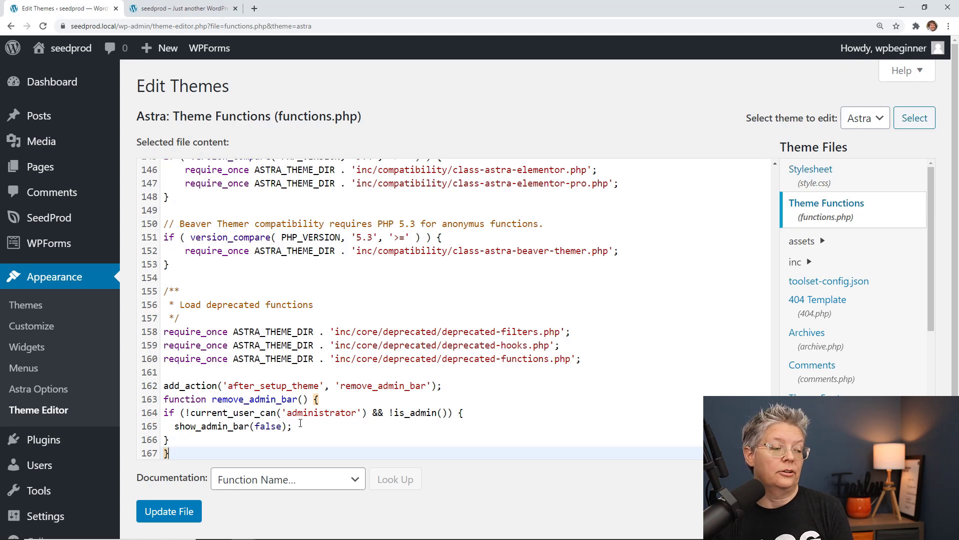
{"action": "left_click", "coordinate": [184, 518]}
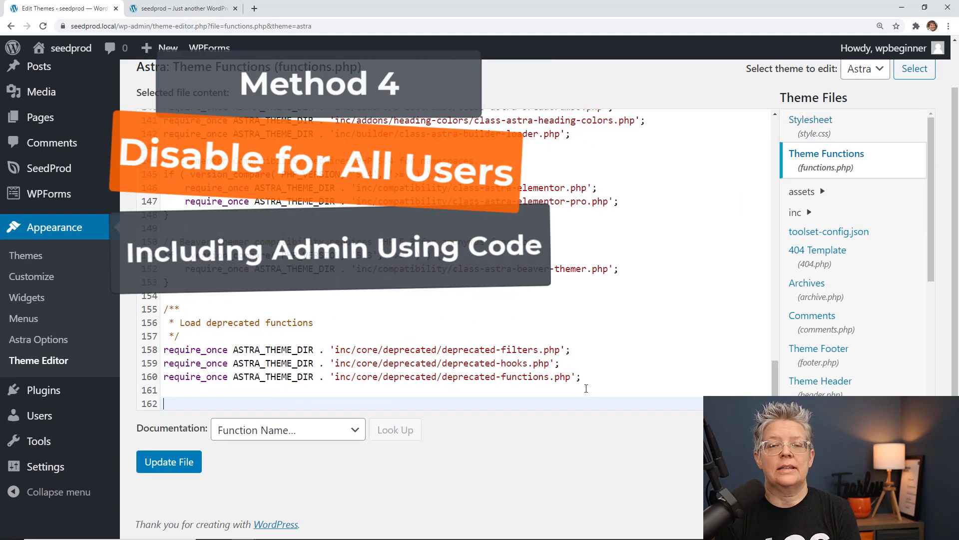
Add a commented filter at the end of functions.php that sets 'show_admin_bar' to '__return_false' for all users.
{"action": "type", "text": "/* Disable WordPress Admin Bar for all users */\\nadd_filter( 'show_admin_bar', '__return_false' );"}
{"action": "left_click", "coordinate": [210, 389]}
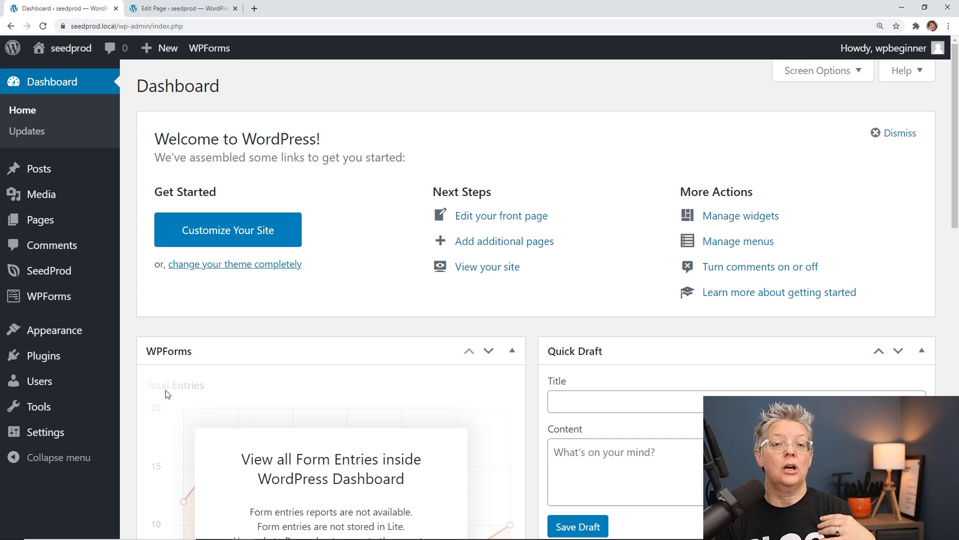
Browse the SeedProd page templates and filter them by Sales.
{"action": "left_click", "coordinate": [72, 276]}
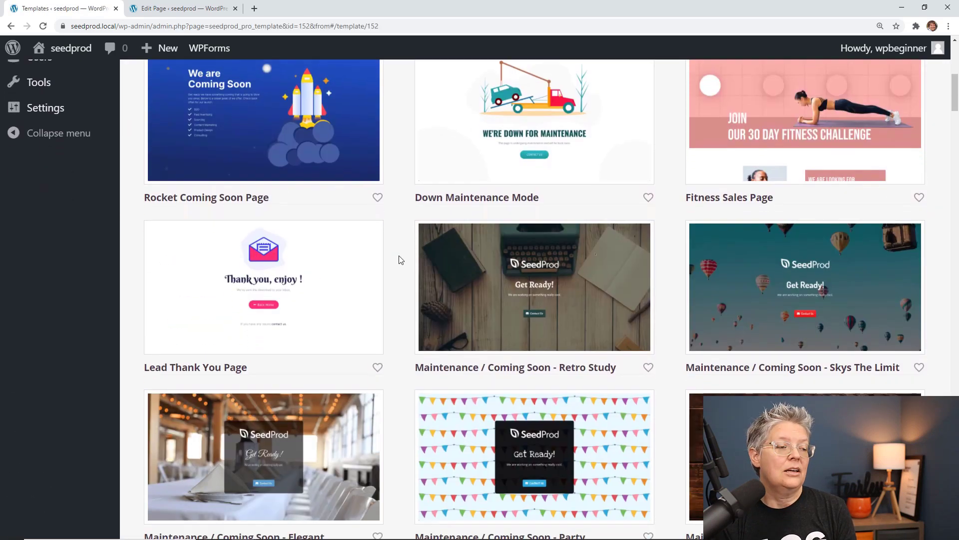
{"action": "scroll", "coordinate": [398, 258], "scroll_direction": "down", "scroll_amount": 4}
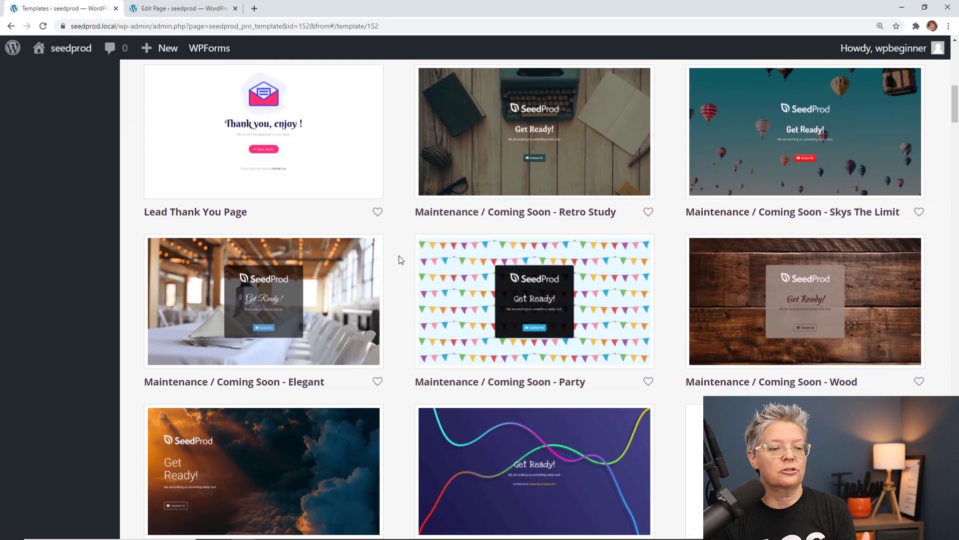
{"action": "scroll", "coordinate": [399, 260], "scroll_direction": "up", "scroll_amount": 1}
{"action": "scroll", "coordinate": [399, 259], "scroll_direction": "up", "scroll_amount": 8}
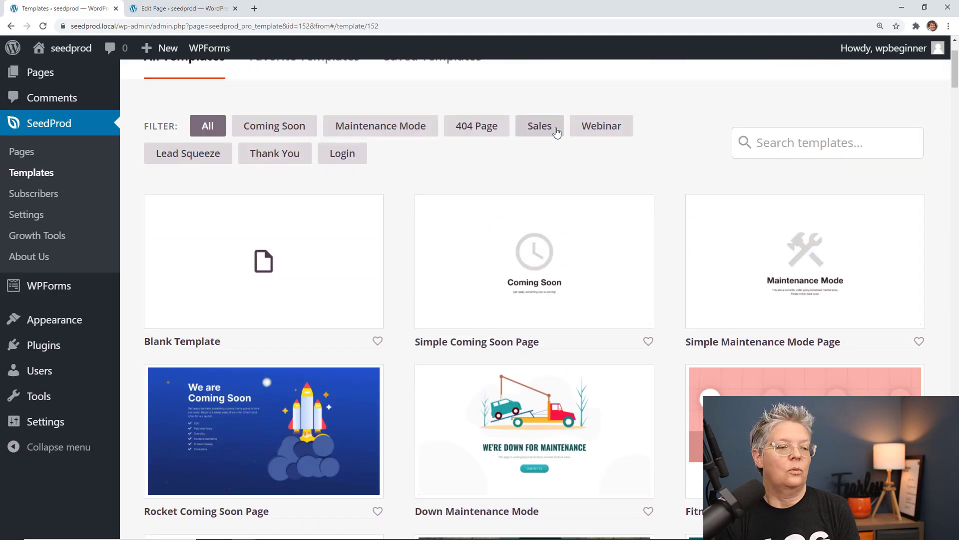
{"action": "left_click", "coordinate": [554, 130]}
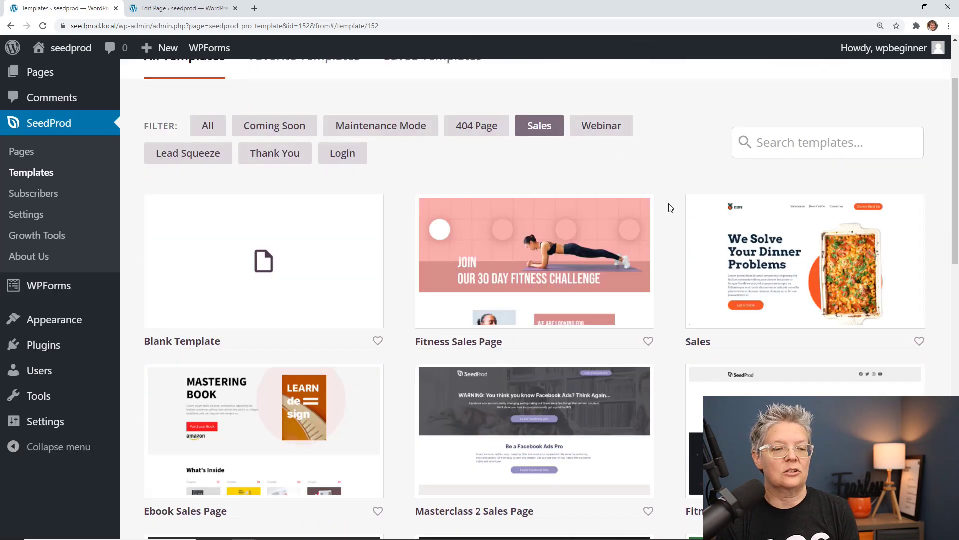
Create a page named "sales pages" from the Sales template and open its main headline block for editing.
{"action": "mouse_move", "coordinate": [748, 310]}
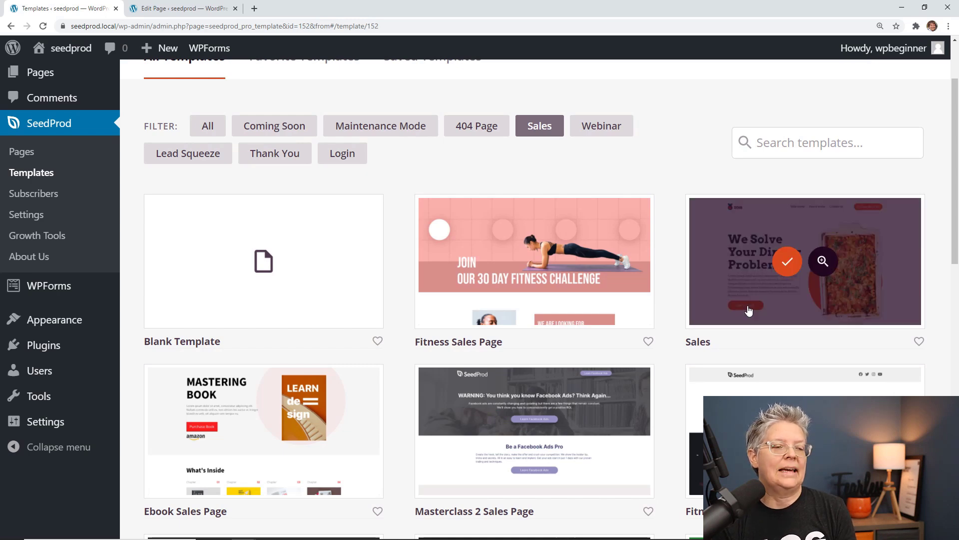
{"action": "left_click", "coordinate": [788, 261]}
{"action": "type", "text": "sales pages"}
{"action": "left_click", "coordinate": [427, 415]}
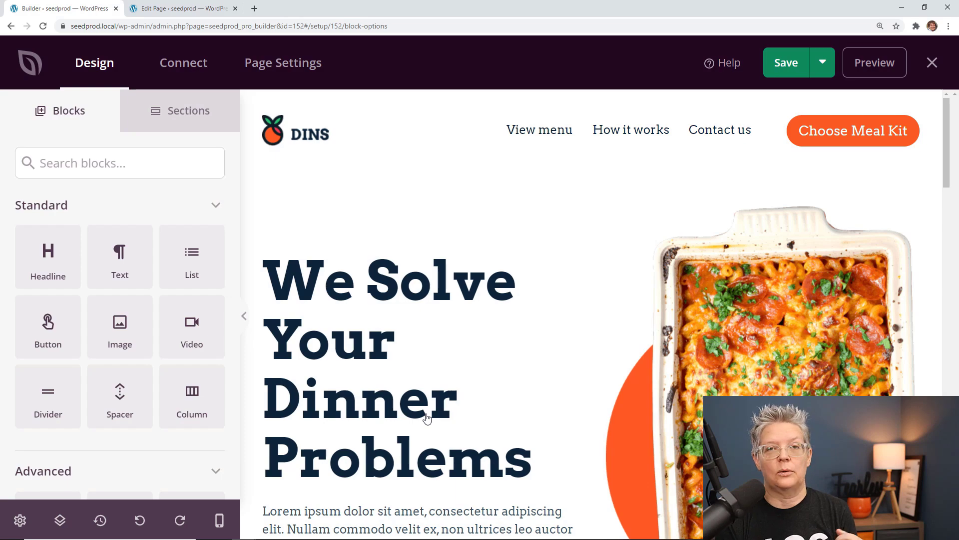
{"action": "scroll", "coordinate": [426, 419], "scroll_direction": "down", "scroll_amount": 5}
{"action": "left_click", "coordinate": [357, 162]}
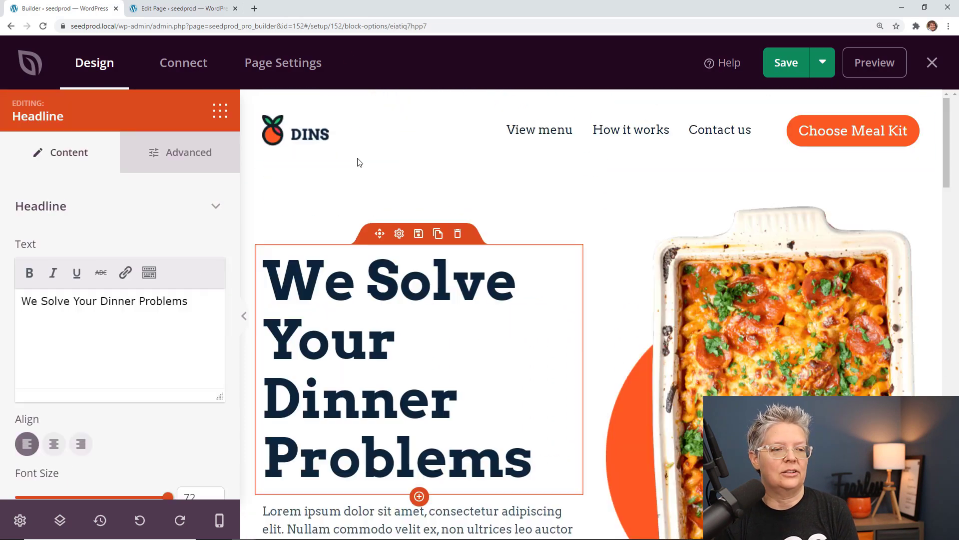
Open the seedprod.com website in a new browser tab.
{"action": "left_click", "coordinate": [254, 9]}
{"action": "type", "text": "seed"}
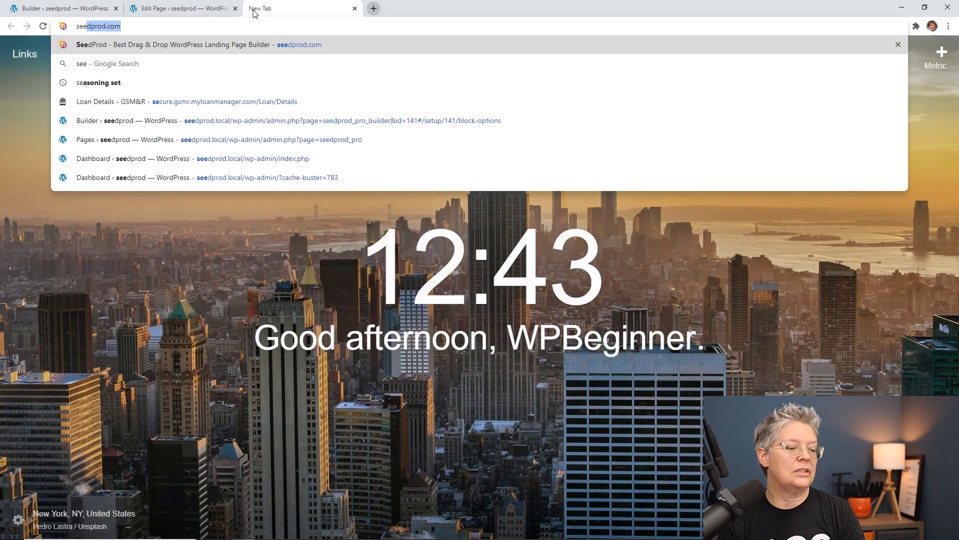
{"action": "key", "text": "Return"}
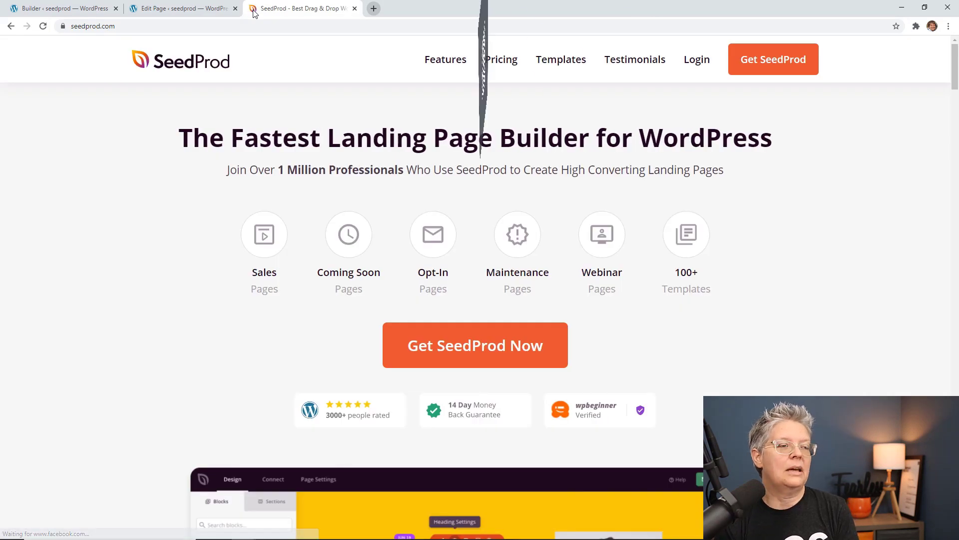